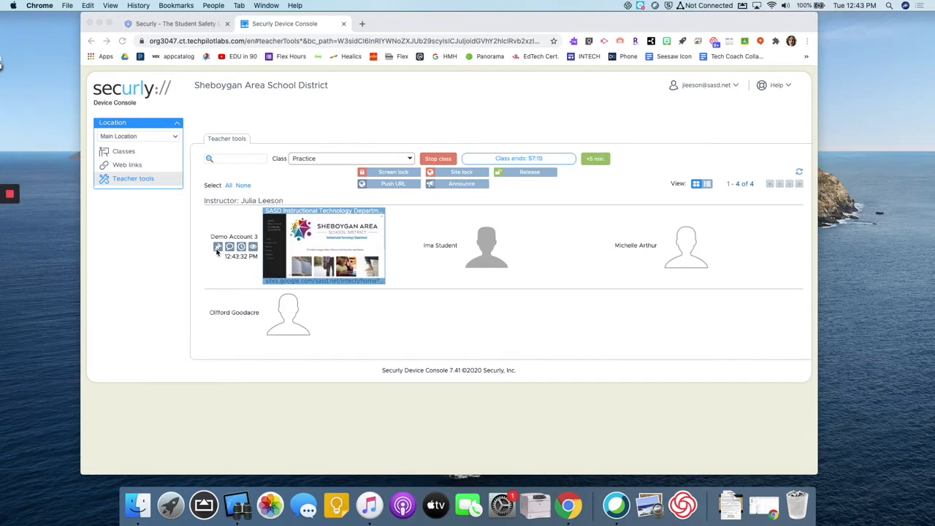
Pin Demo Account 3 in the class overview and send it the chat message "Hello from your teacher."
left_click(218, 248)
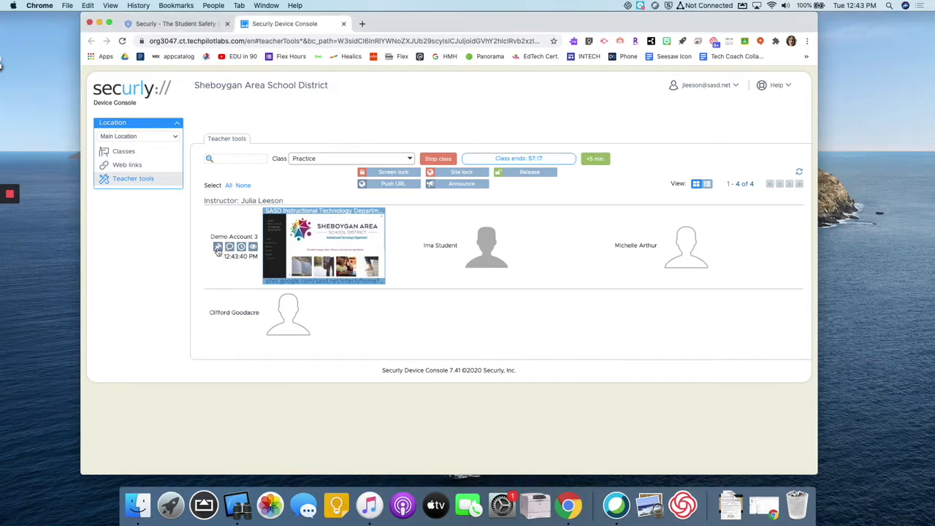
left_click(219, 250)
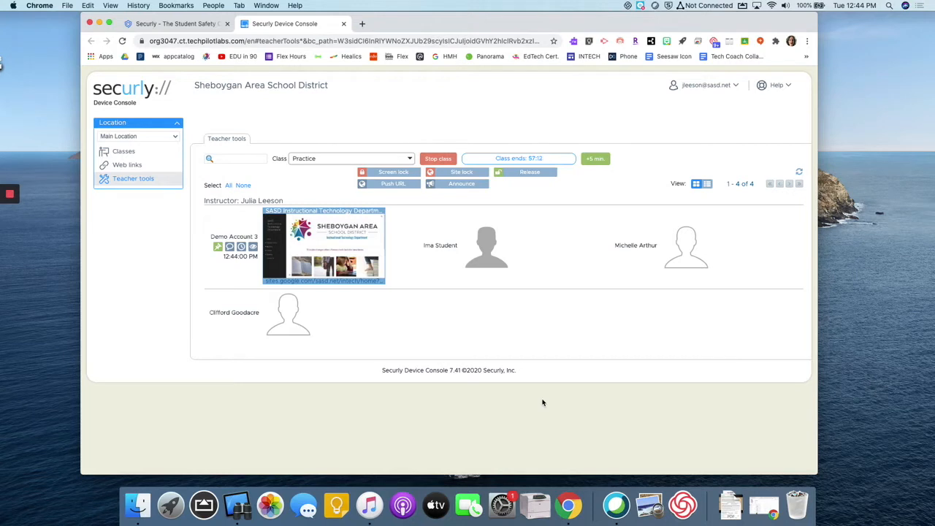
left_click(230, 247)
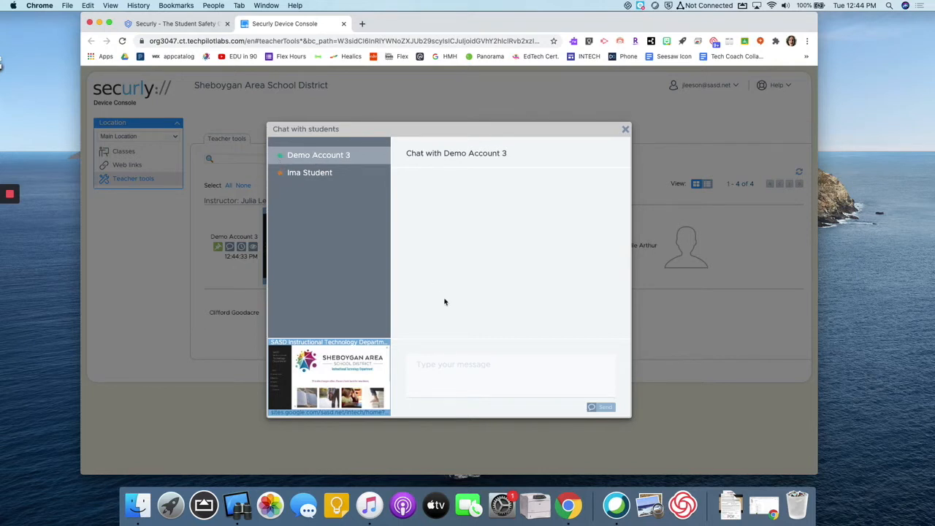
left_click(443, 366)
type("Hello from")
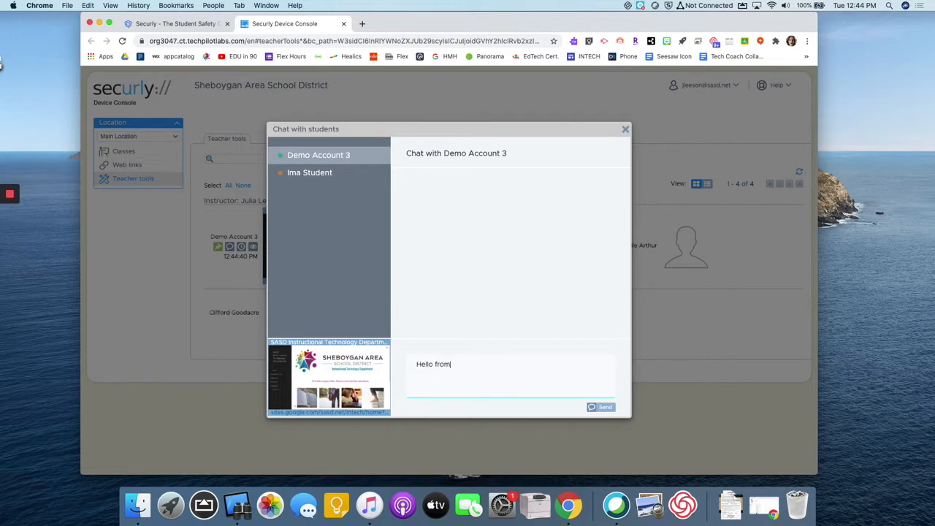
type(" your teacher.")
left_click(604, 407)
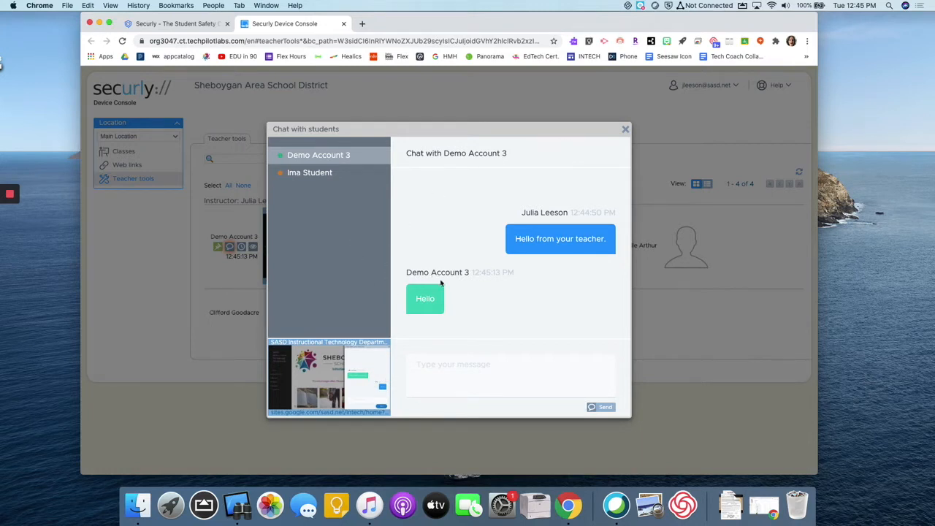
left_click(626, 129)
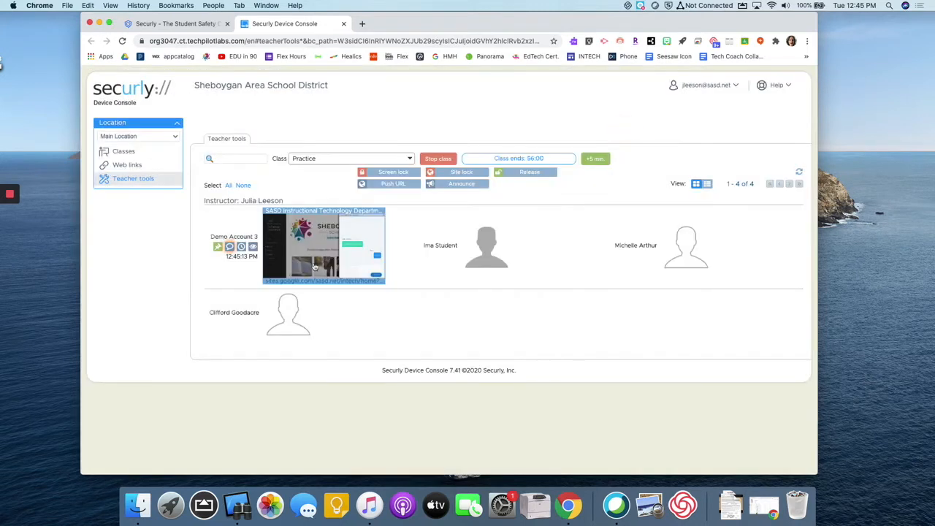
Review Demo Account 3's class session history, including visited sites, command history, saved screens and chat history
left_click(242, 249)
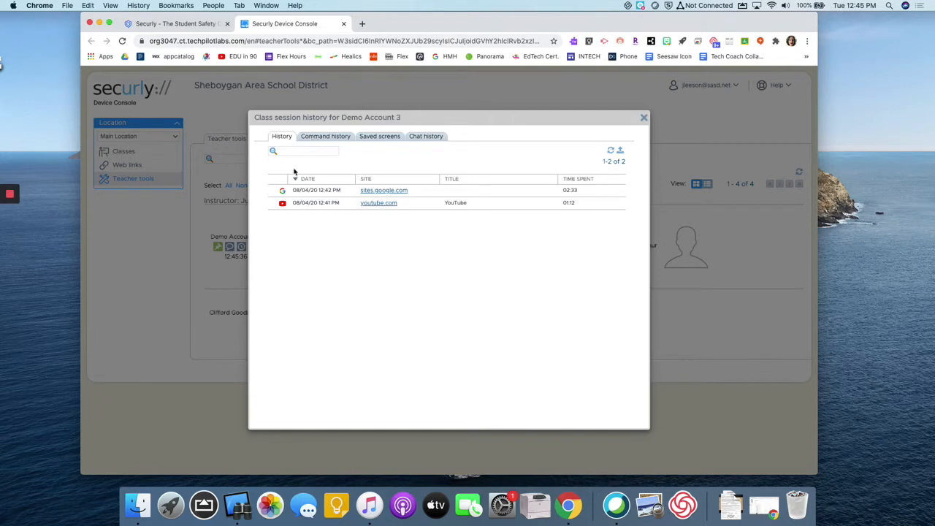
left_click(327, 136)
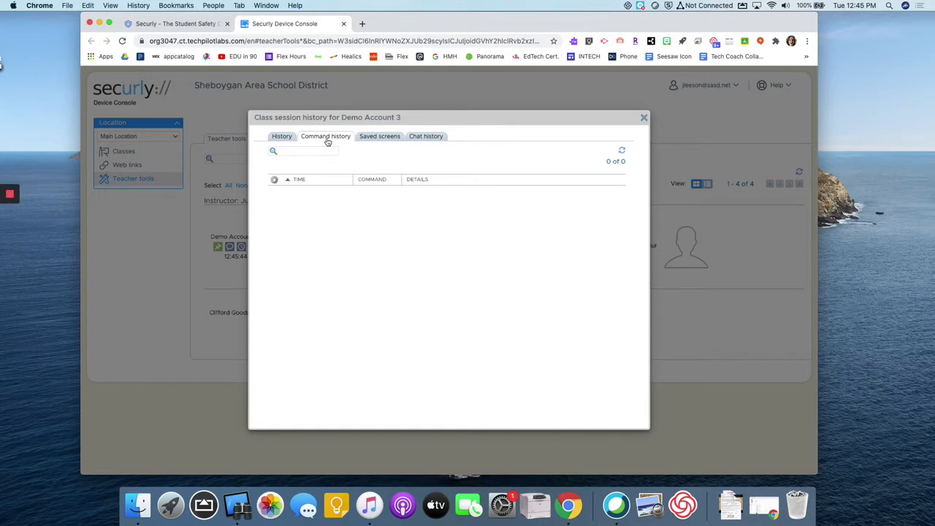
left_click(370, 138)
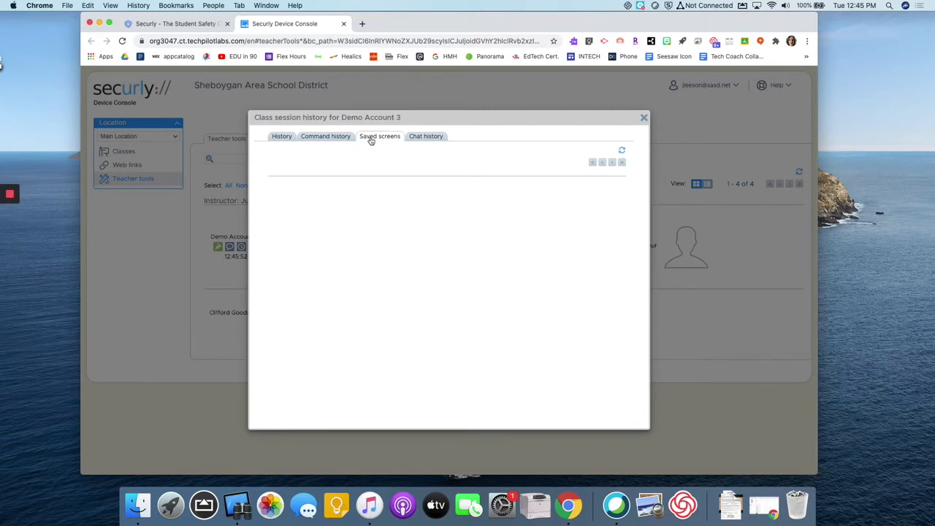
left_click(419, 141)
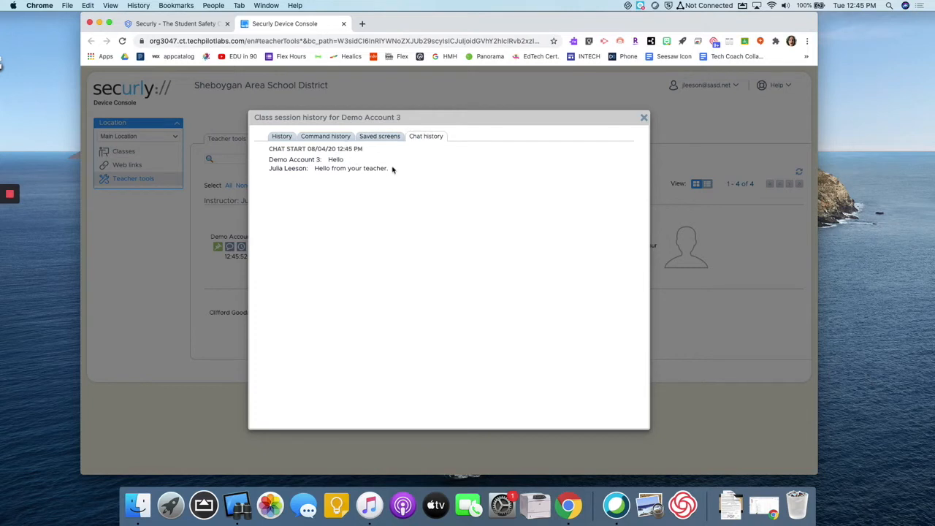
left_click(645, 119)
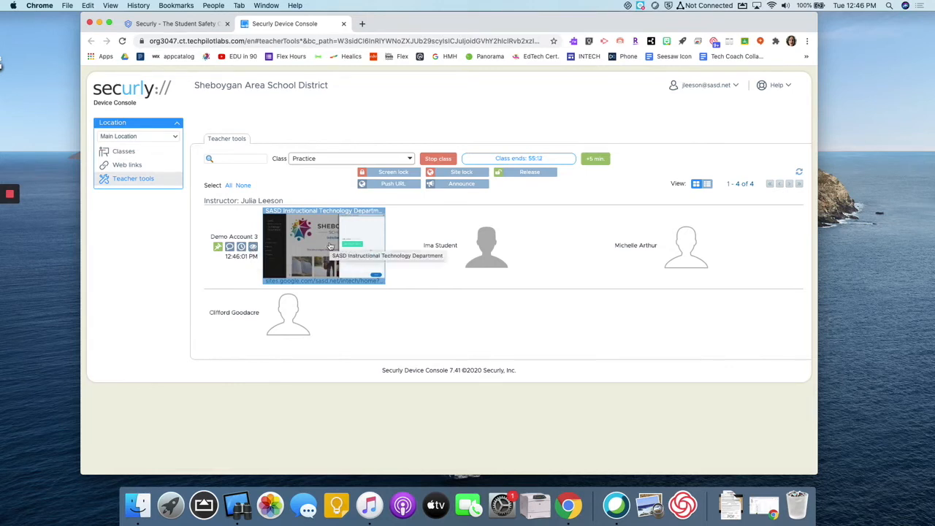
In Demo Account 3's device view, lock the screen with the message "Your screen has been locked by your teacher" and release it
left_click(253, 248)
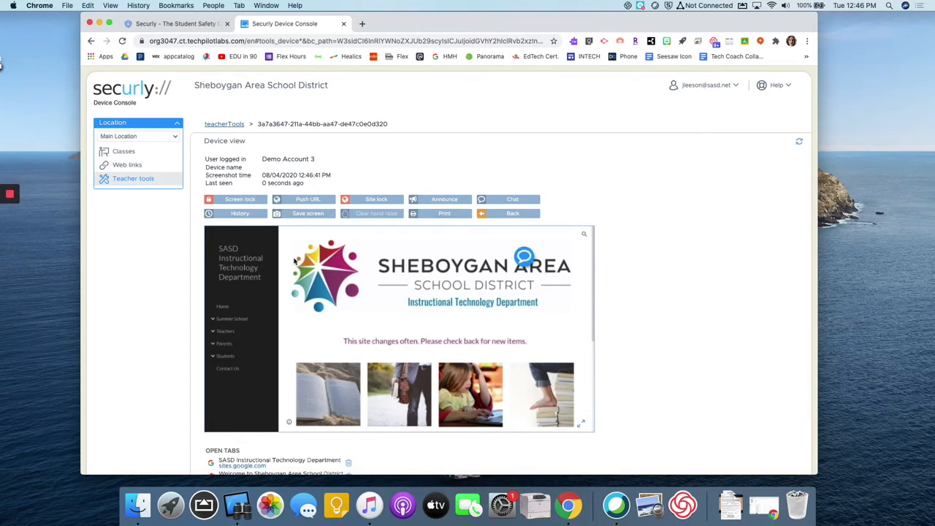
left_click(243, 201)
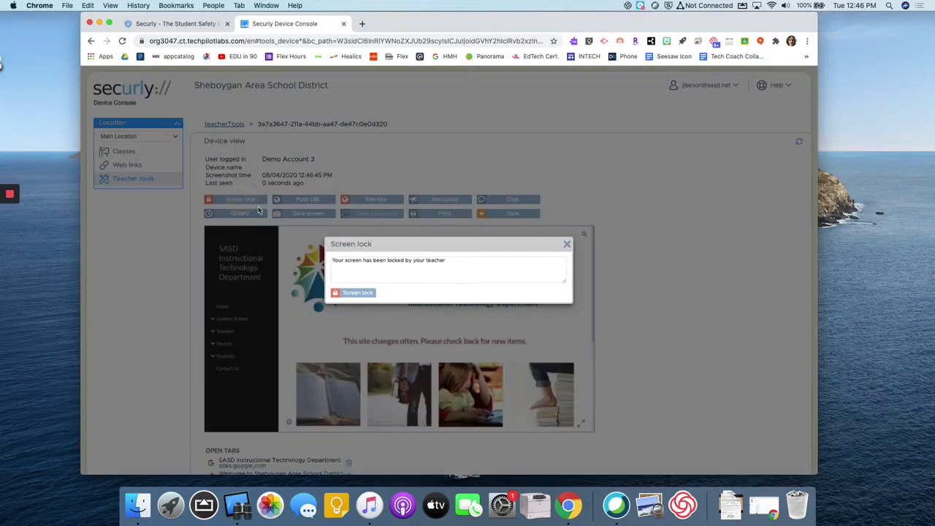
left_click(360, 291)
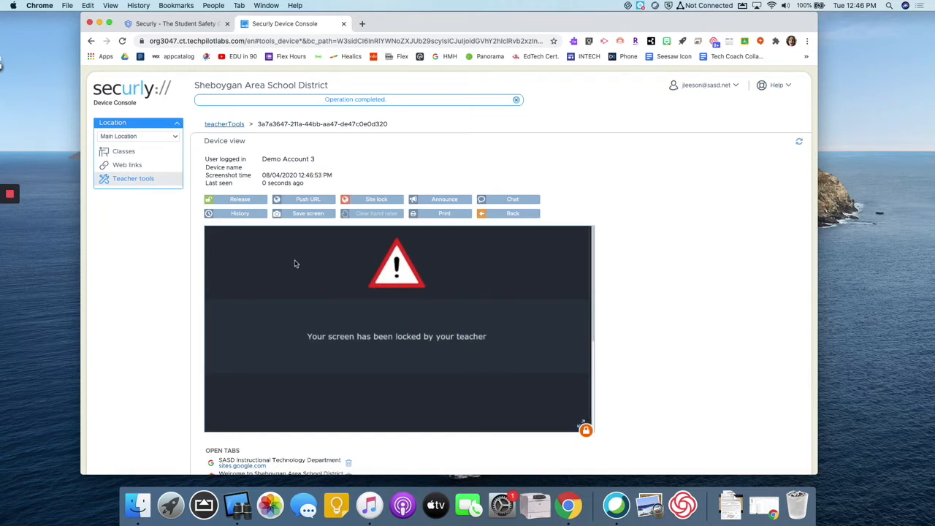
left_click(235, 200)
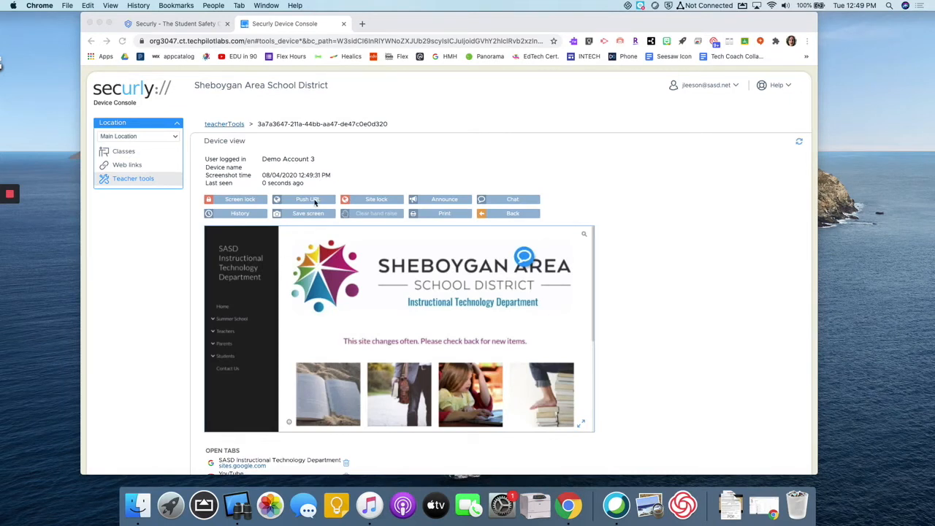
left_click(307, 201)
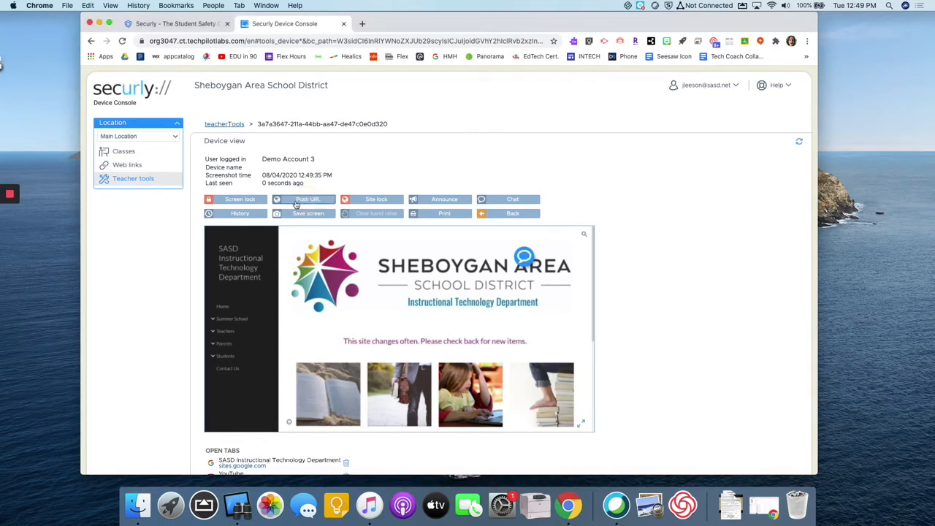
left_click(296, 204)
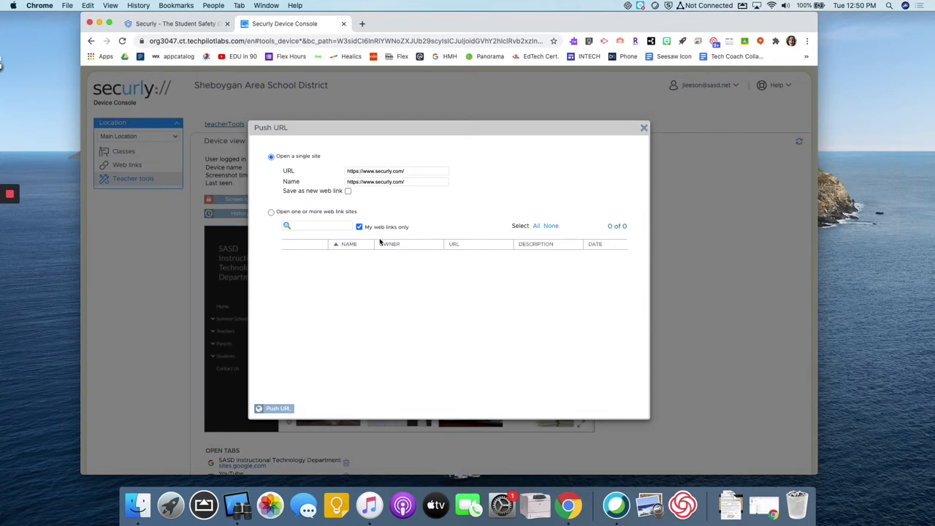
left_click(359, 227)
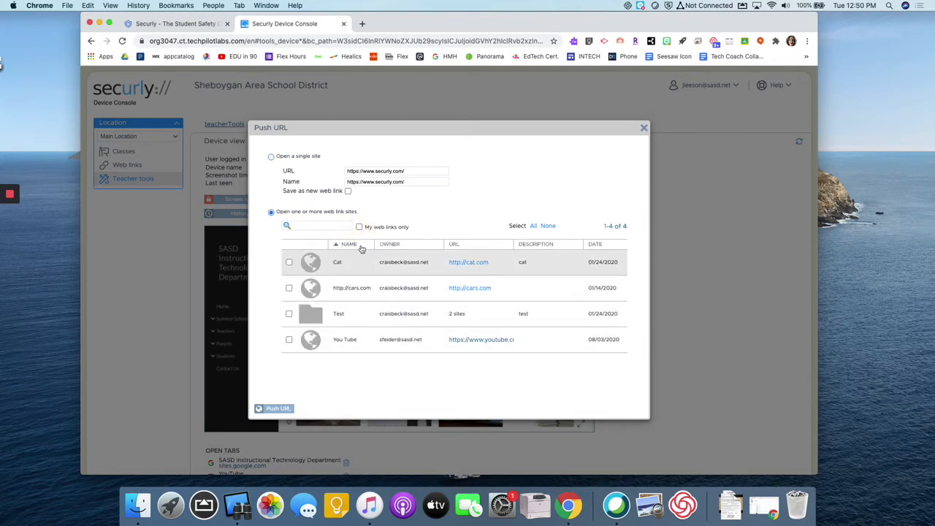
left_click(359, 227)
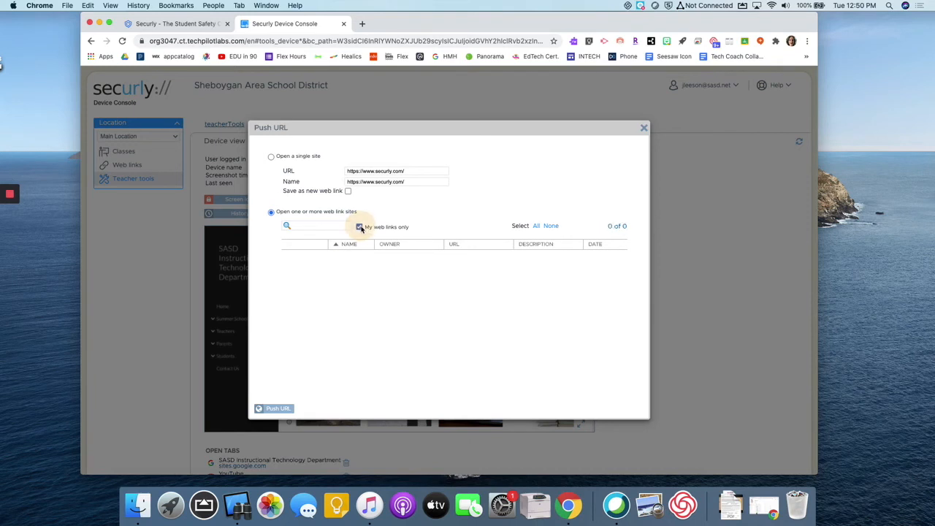
left_click(283, 412)
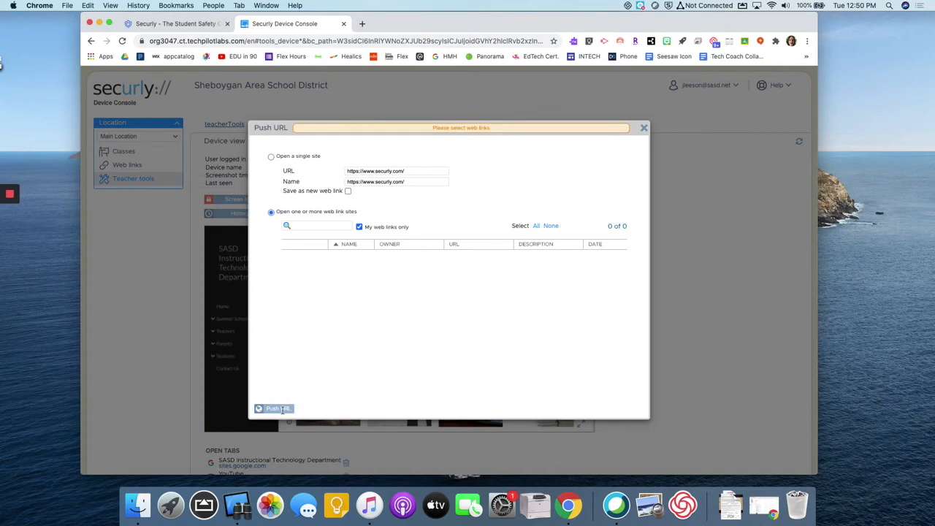
left_click(271, 157)
left_click(284, 410)
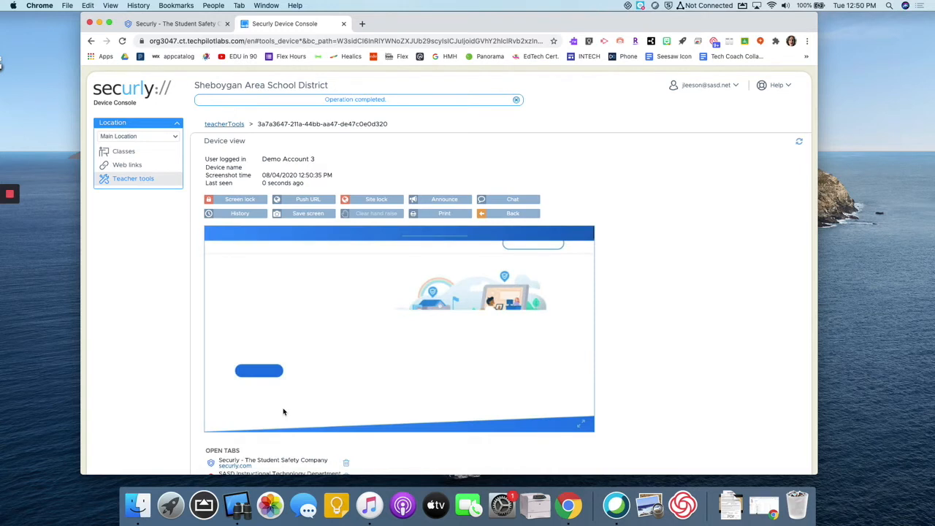
Look over the site lock options for the student's device without applying a lock
left_click(376, 202)
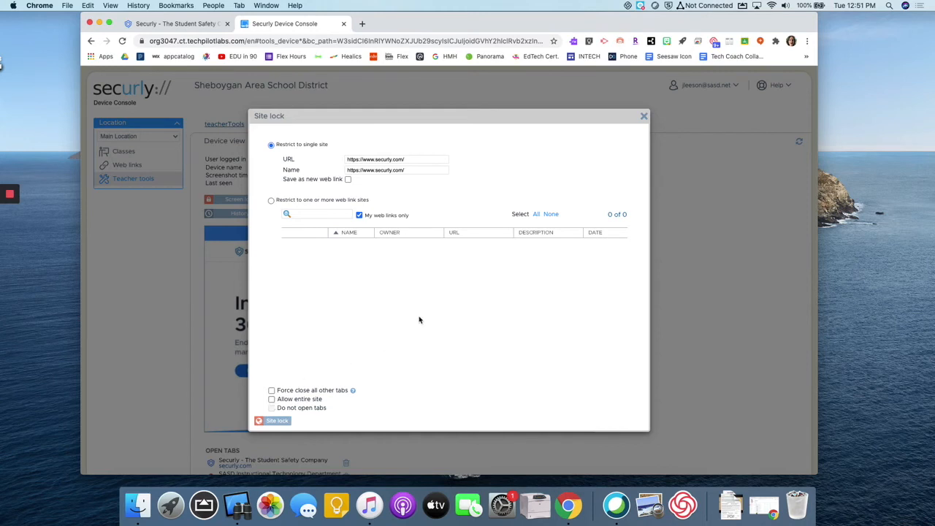
left_click(643, 119)
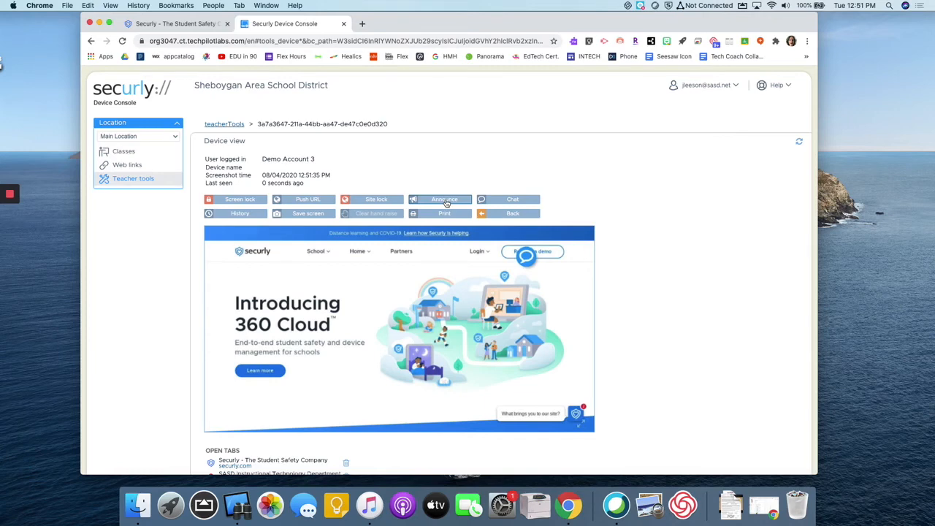
Send the announcement "Hello" to the student's device
left_click(445, 200)
left_click(405, 268)
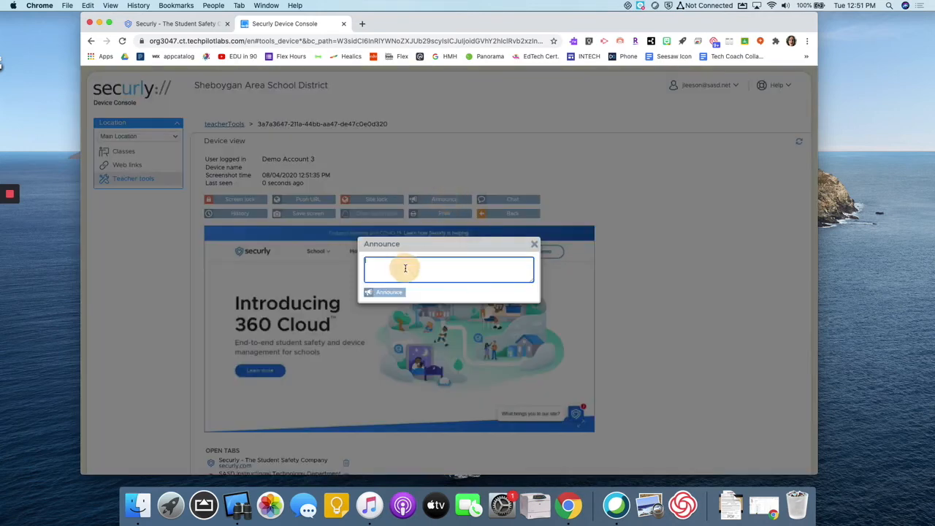
type("Hello")
left_click(387, 292)
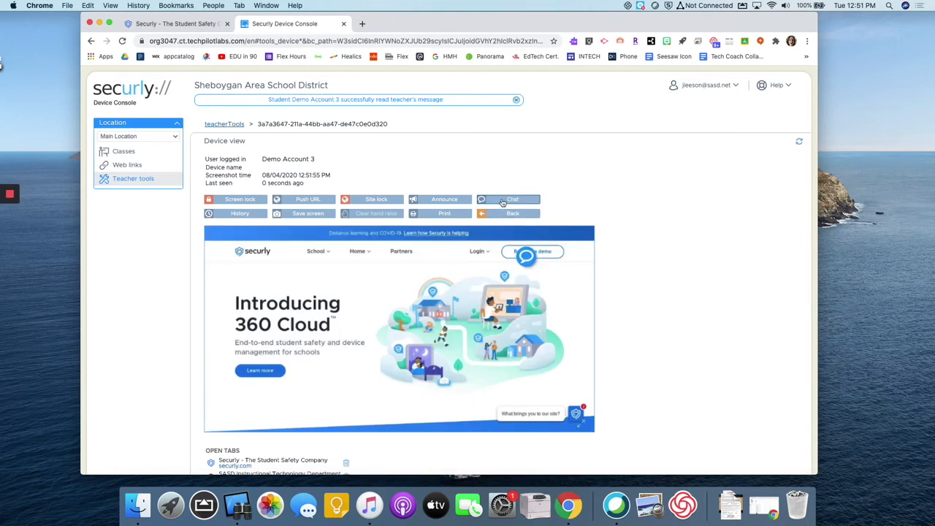
Check the list of sites visited by the student from the device view
left_click(238, 218)
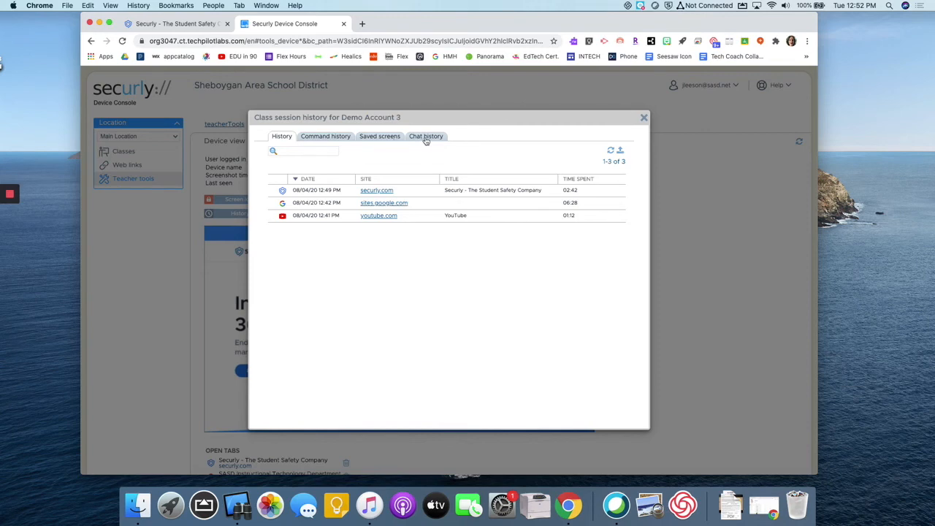
left_click(644, 117)
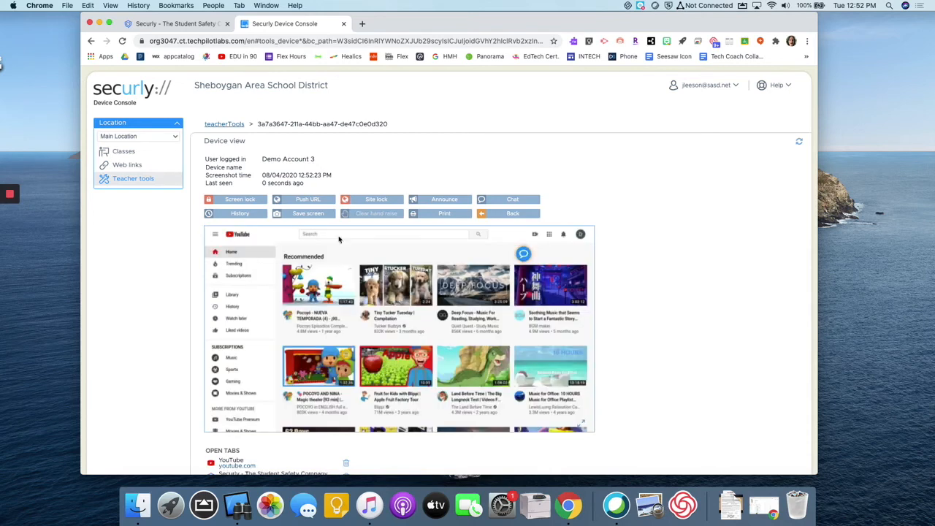
Save the student's current YouTube screen and view it among the saved screens in the session history
left_click(297, 215)
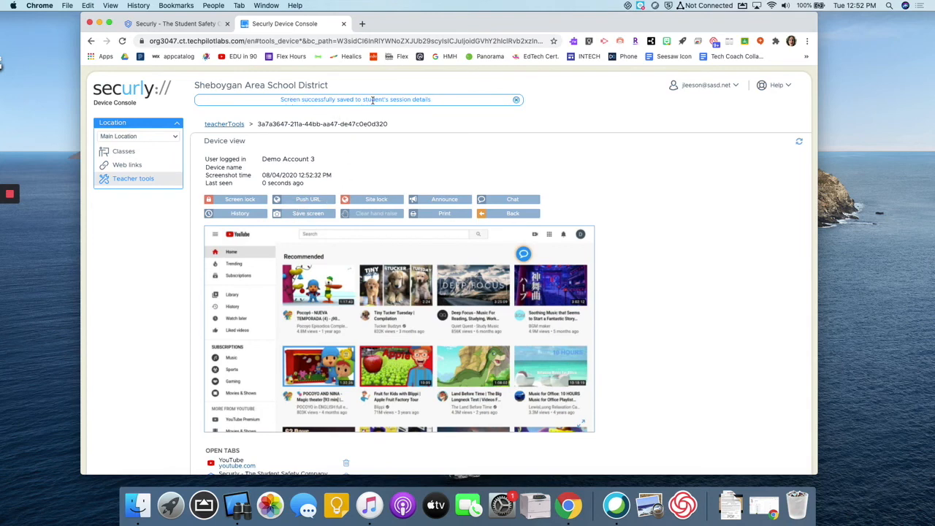
left_click(238, 217)
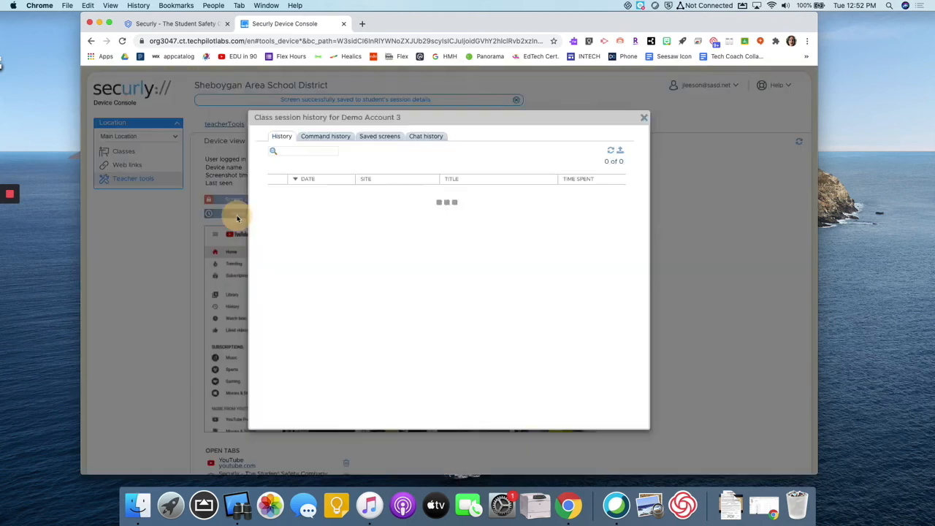
left_click(375, 138)
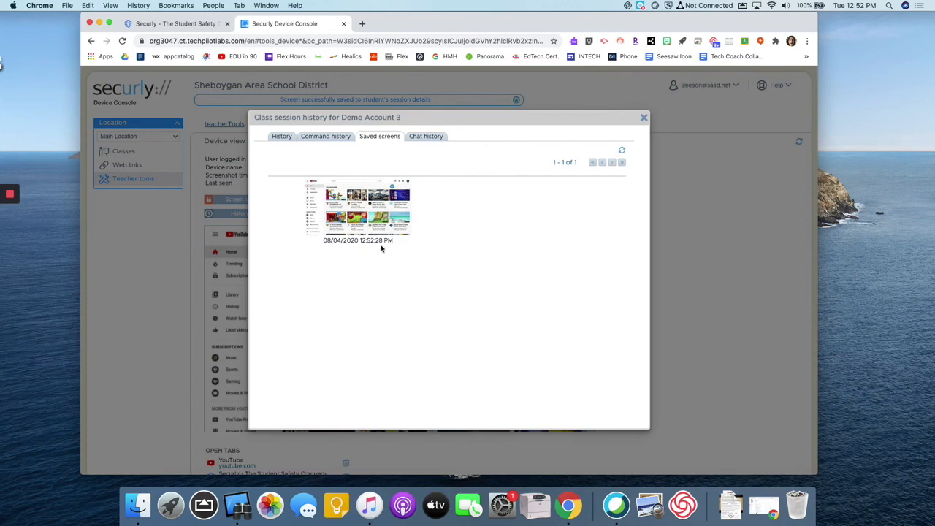
left_click(644, 118)
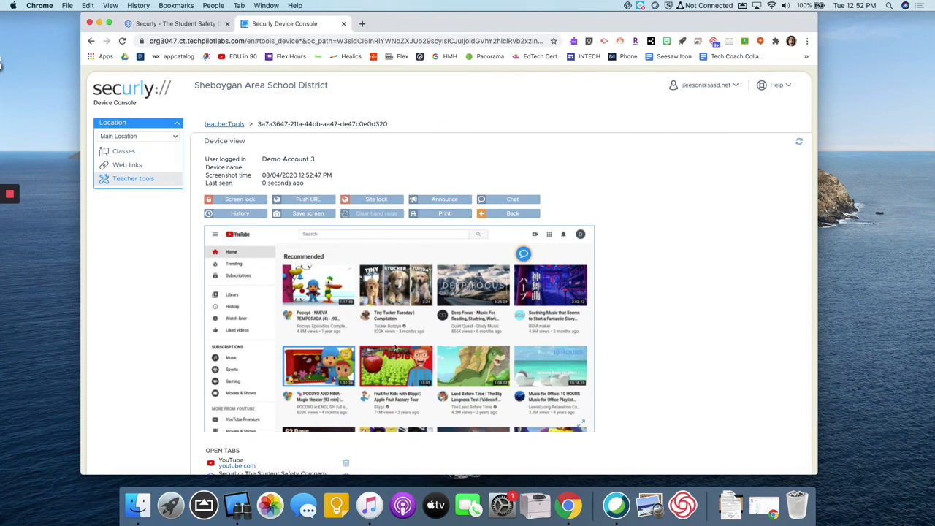
Close the YouTube tab on the student's device and return to the class overview
scroll(395, 347, "down", 2)
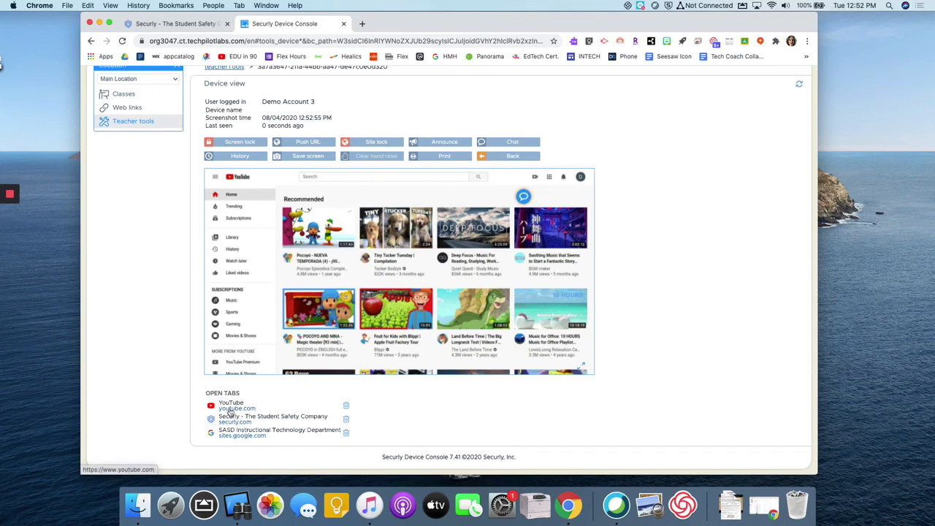
left_click(347, 408)
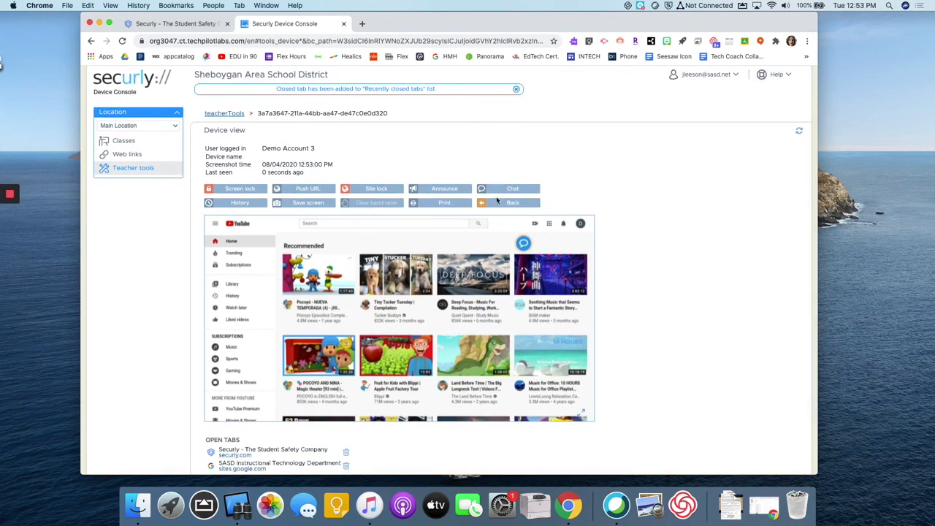
left_click(496, 205)
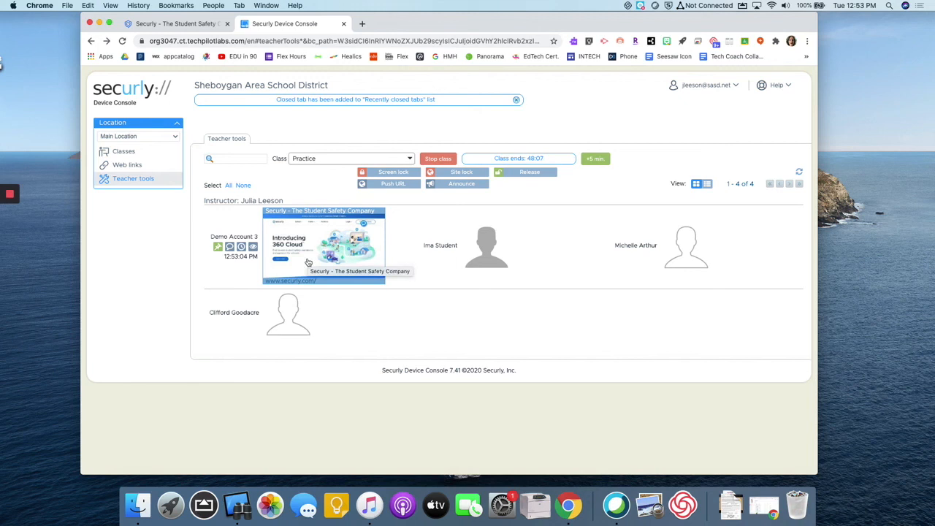
Using the open-tabs list view, close Demo Account 3's Securly tab, and restore the screen thumbnail view
left_click(707, 185)
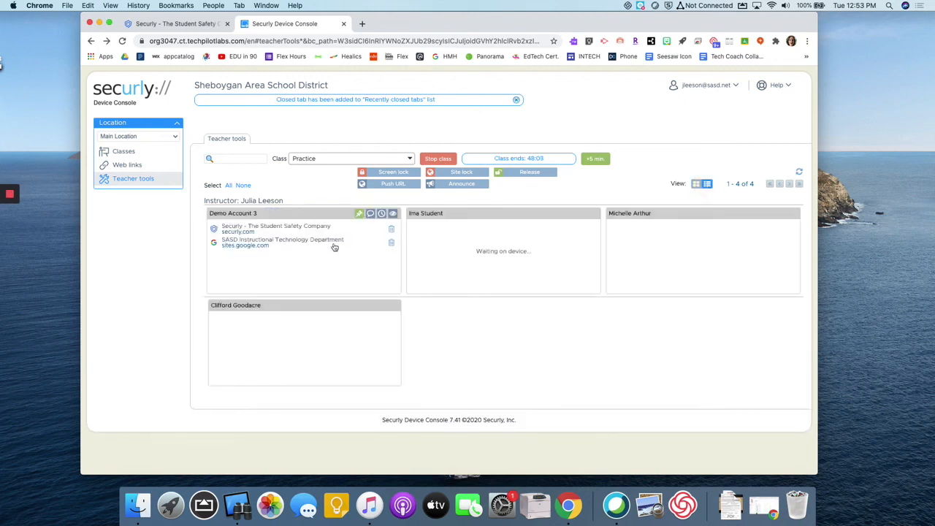
left_click(392, 232)
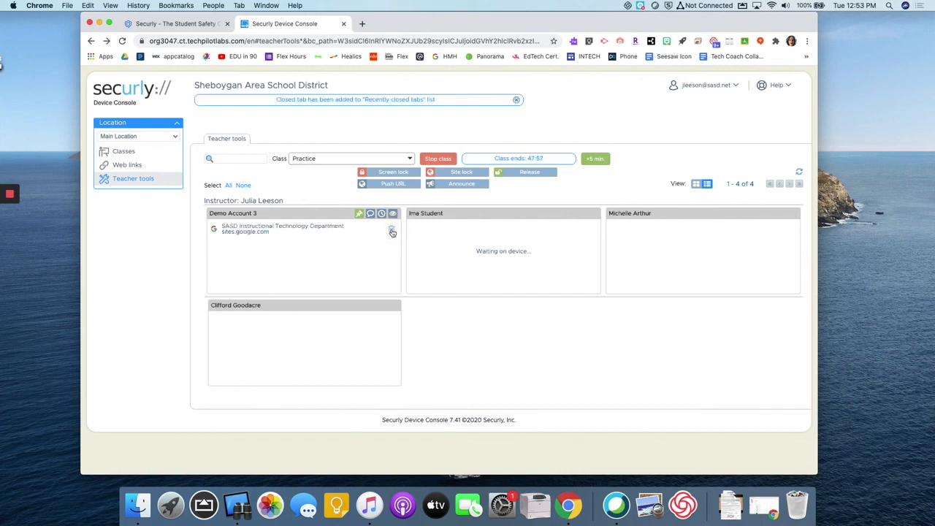
left_click(697, 185)
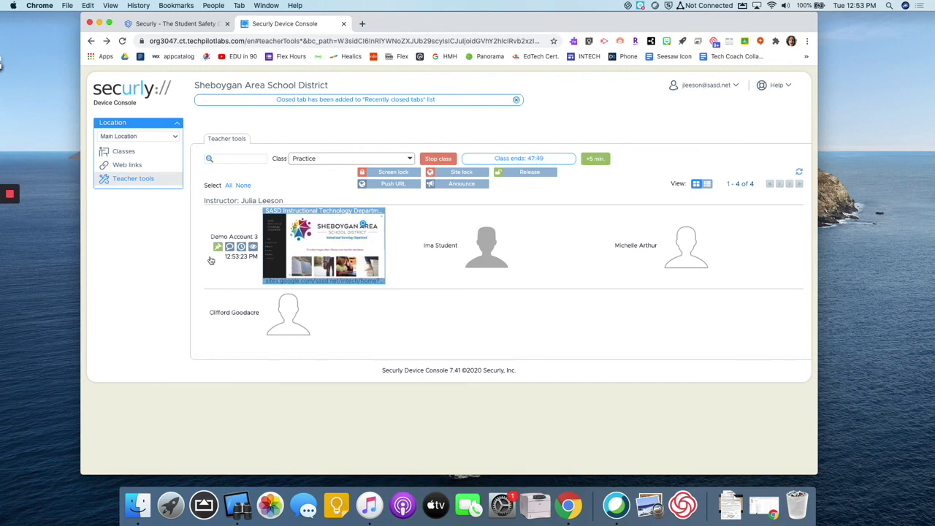
mouse_move(18, 200)
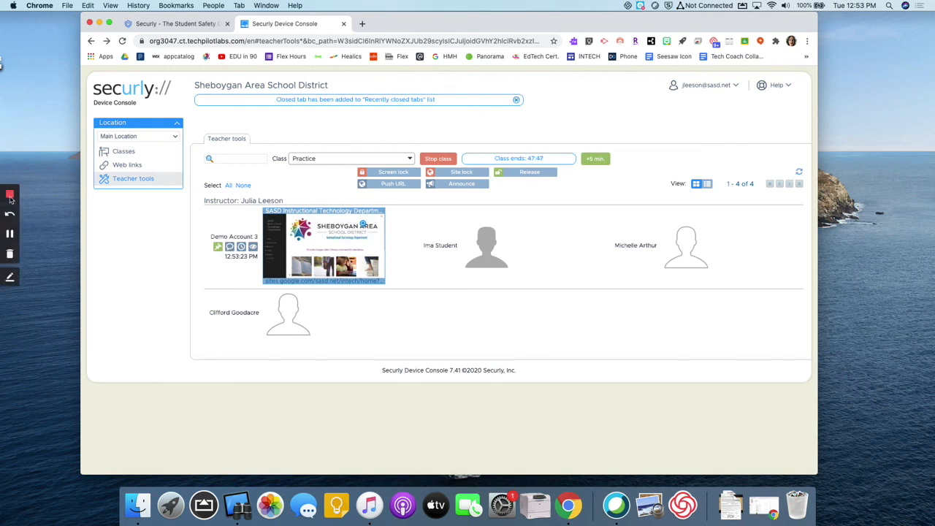